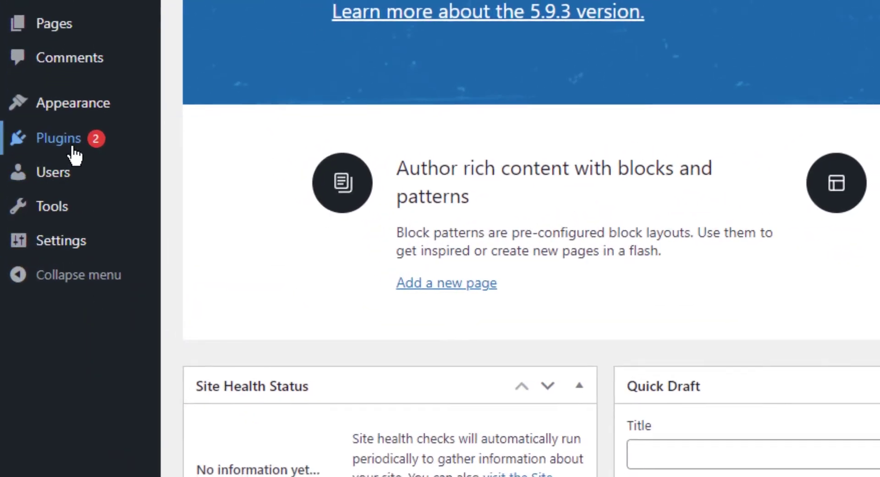
- Search the plugin directory for 'buddypress' and install the BuddyPress plugin
click(201, 169)
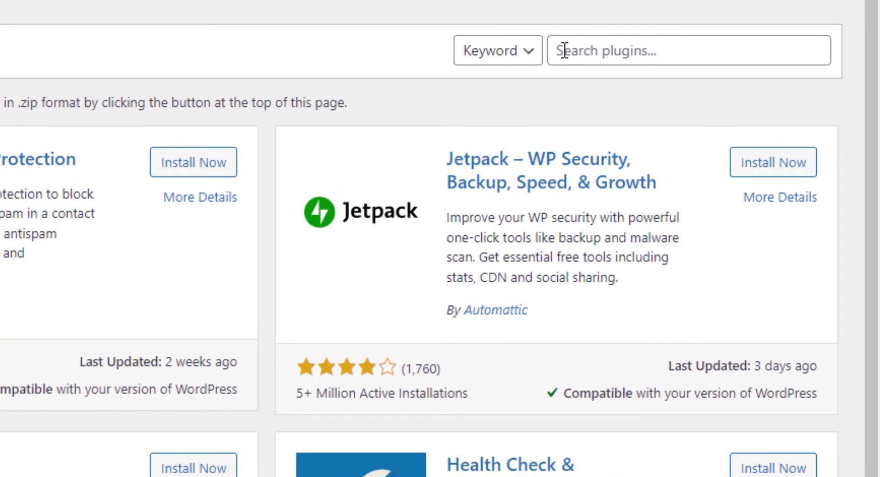
click(564, 51)
text(b)
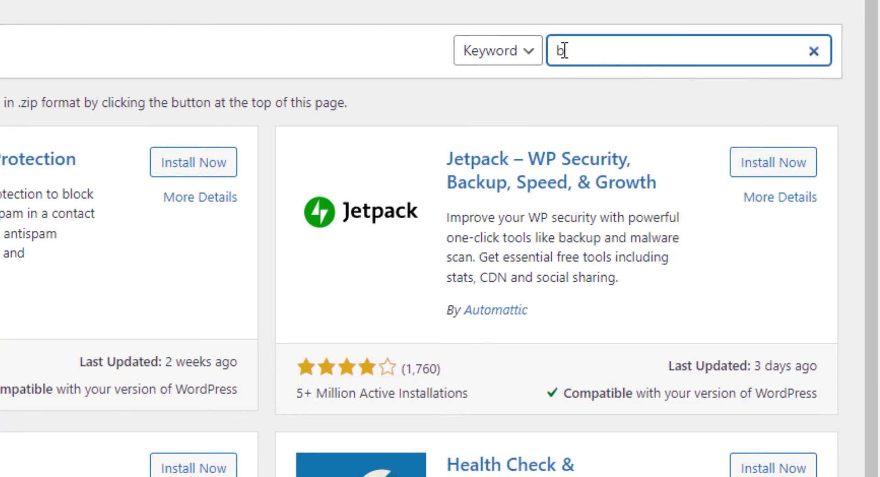
text(uddy)
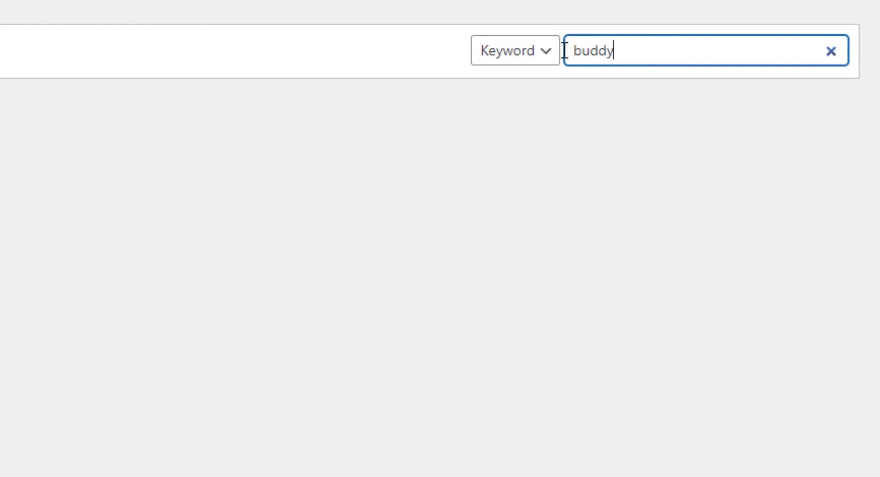
text(press)
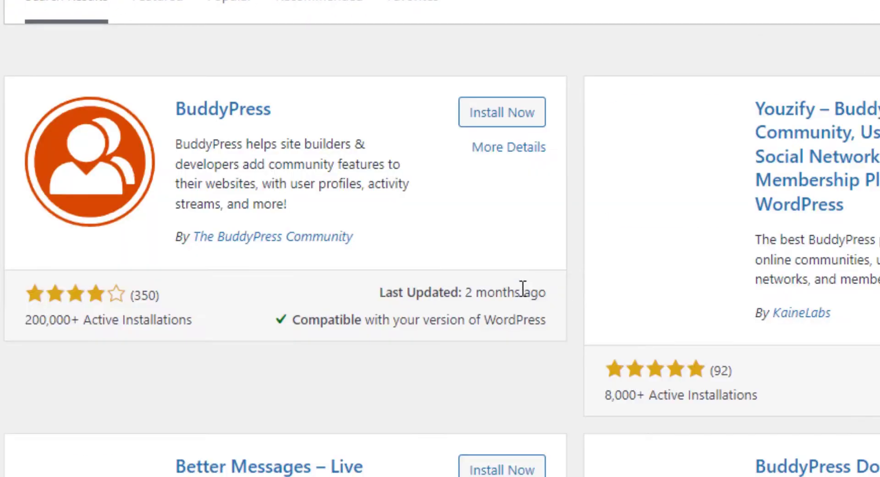
click(482, 115)
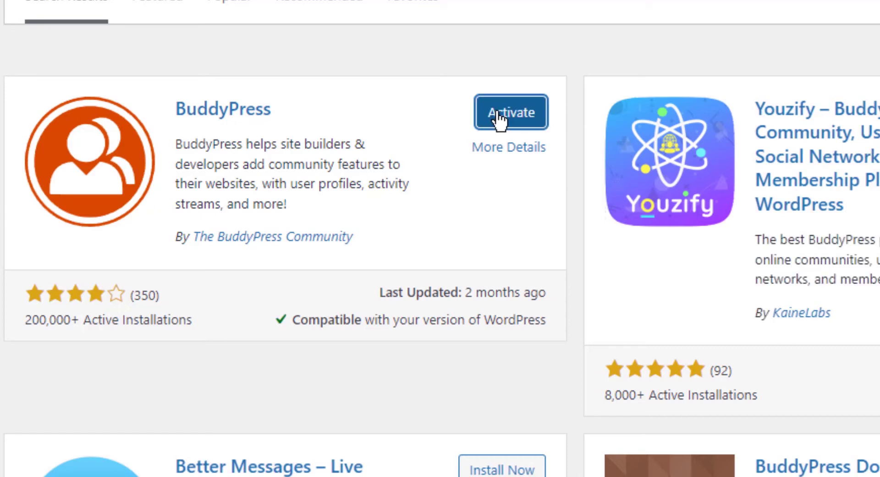
- Activate BuddyPress, then set Activity as the static homepage in the Customizer and publish
click(497, 114)
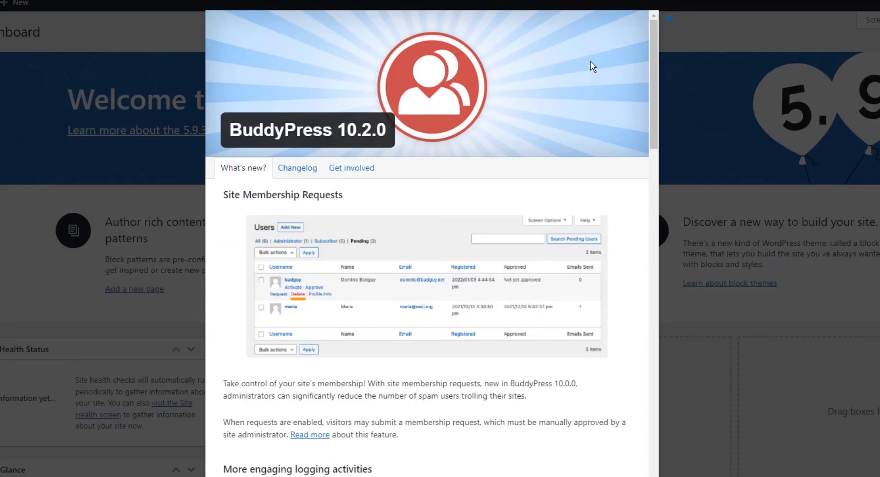
click(665, 24)
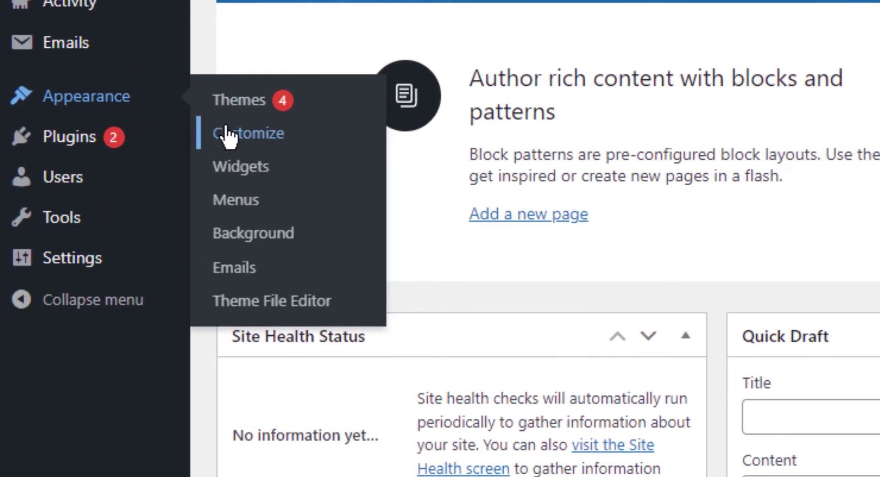
click(227, 135)
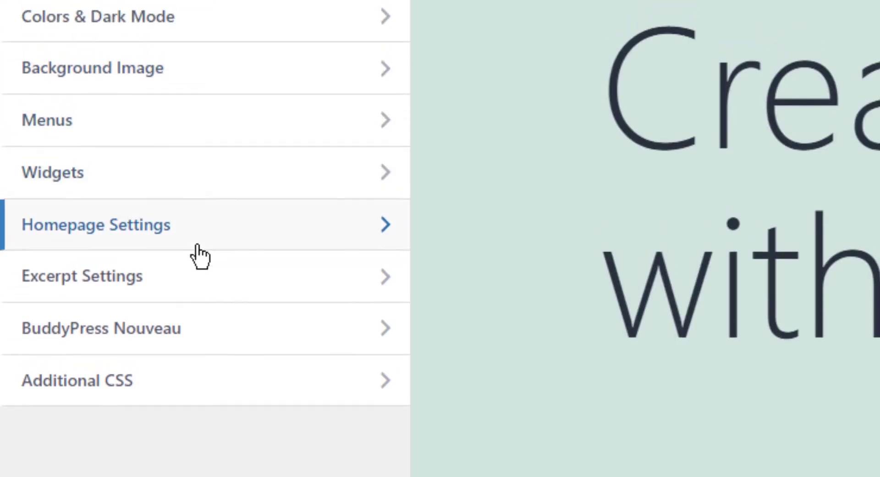
click(197, 240)
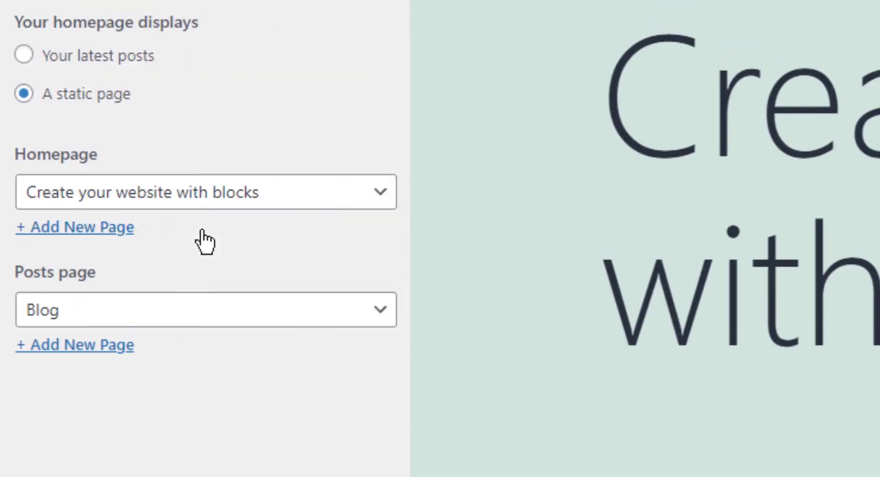
click(235, 202)
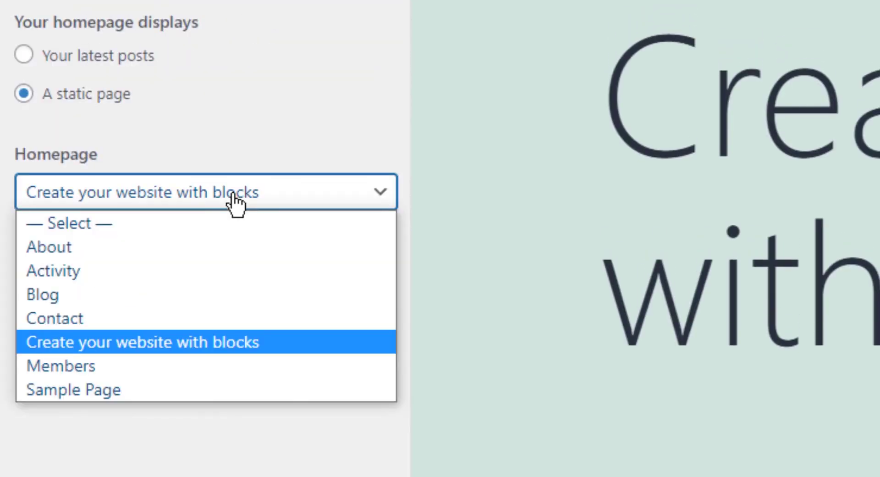
click(183, 270)
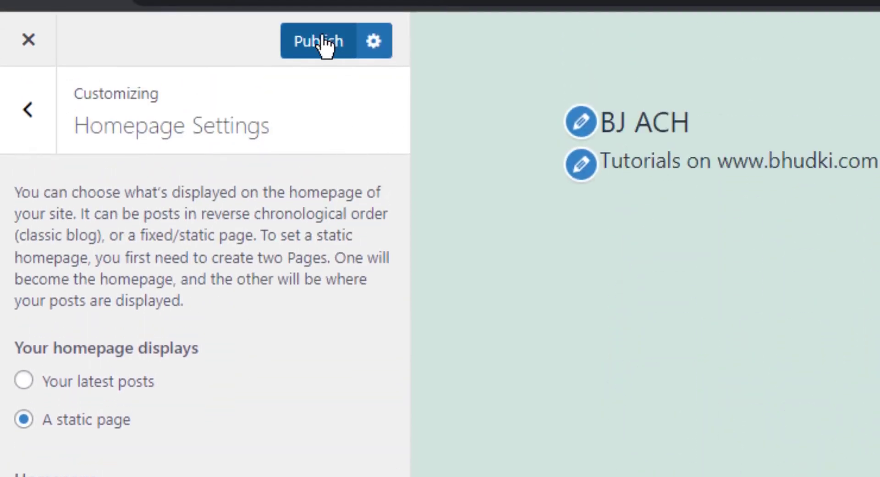
click(323, 42)
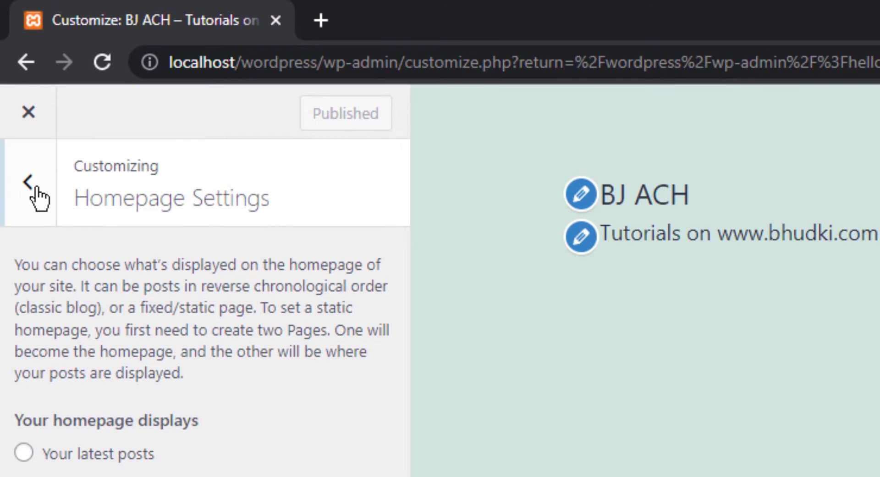
- Return to the dashboard and open the live site in a new tab
click(29, 112)
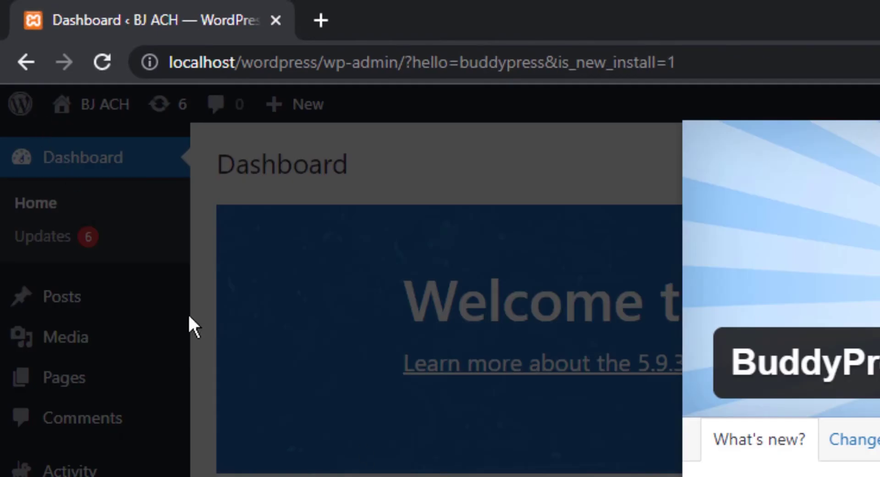
click(64, 362)
mouse_move(91, 104)
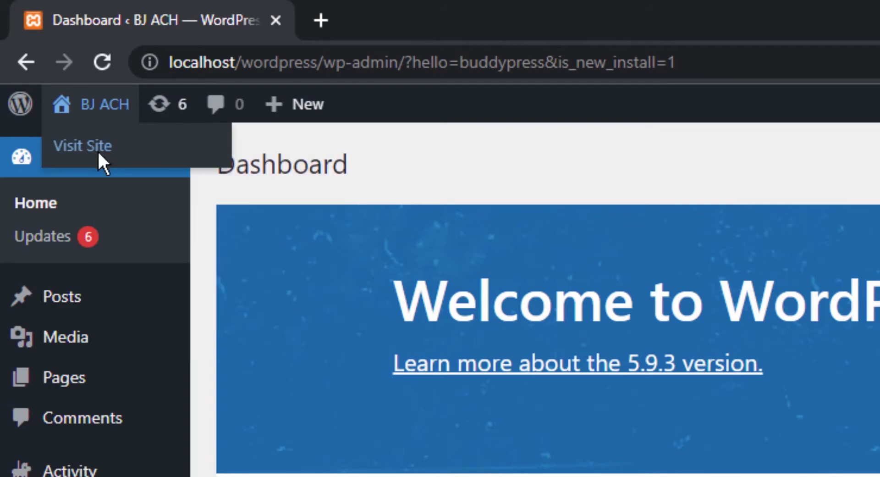
middle_click(97, 151)
click(369, 18)
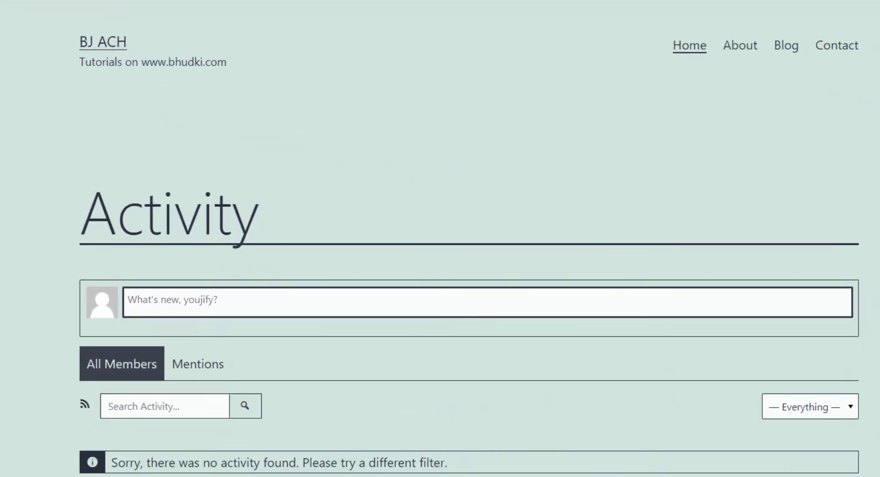
- Post a hello update from the What's new box on the Activity page
drag(116, 226, 364, 255)
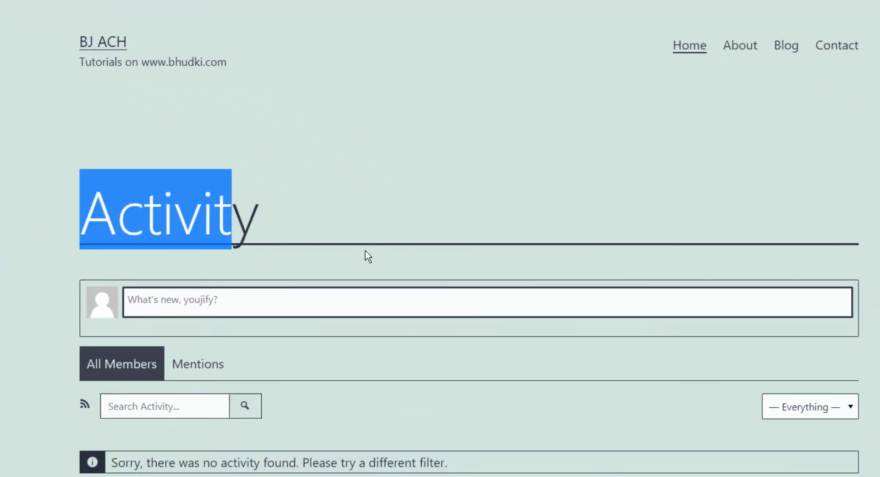
click(184, 301)
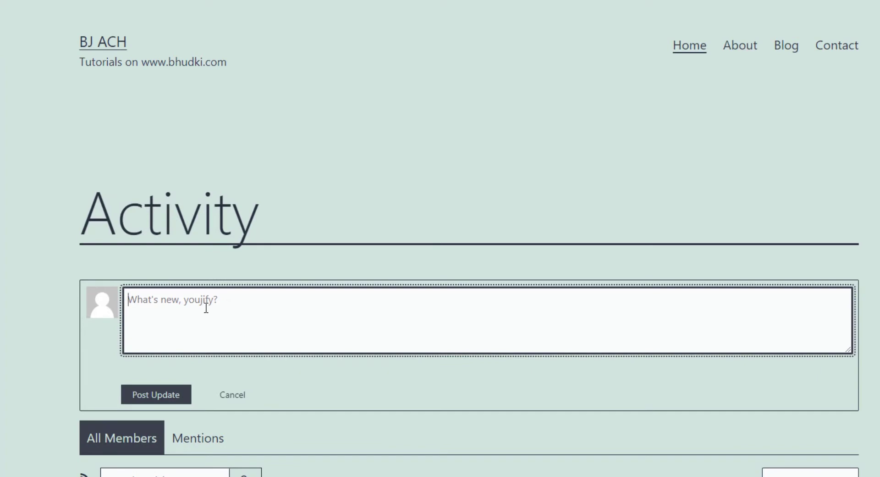
text(hello)
click(181, 397)
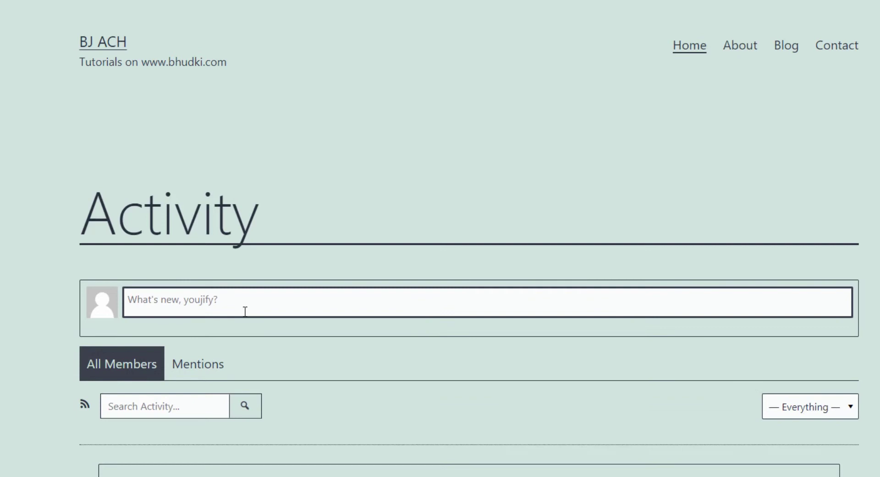
scroll(460, 203, down, 3)
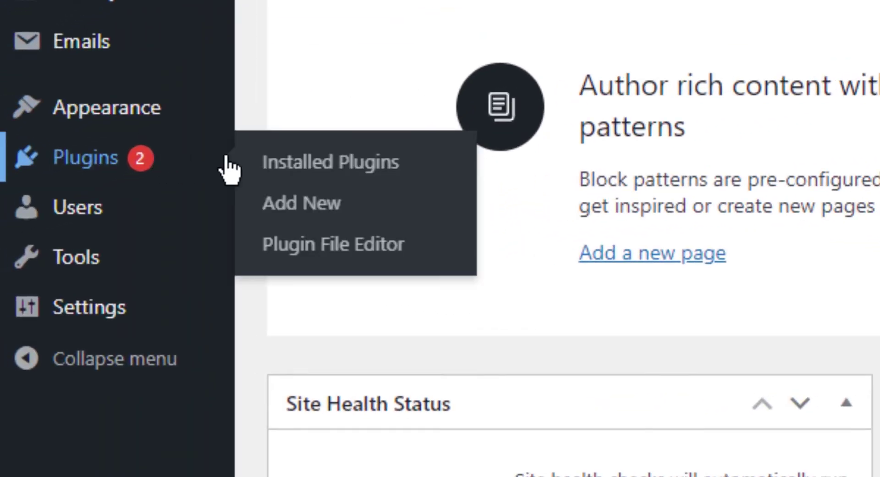
- Find Youzify under Plugins > Add New, install it, and activate it
click(287, 205)
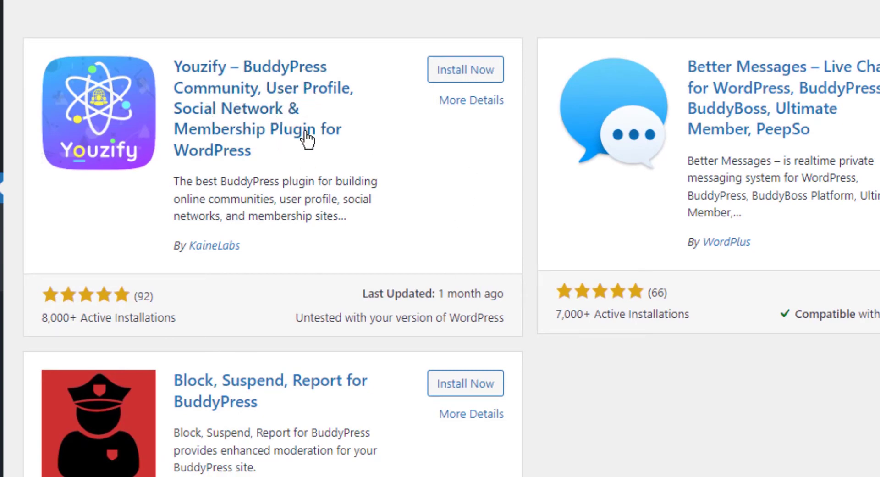
click(447, 81)
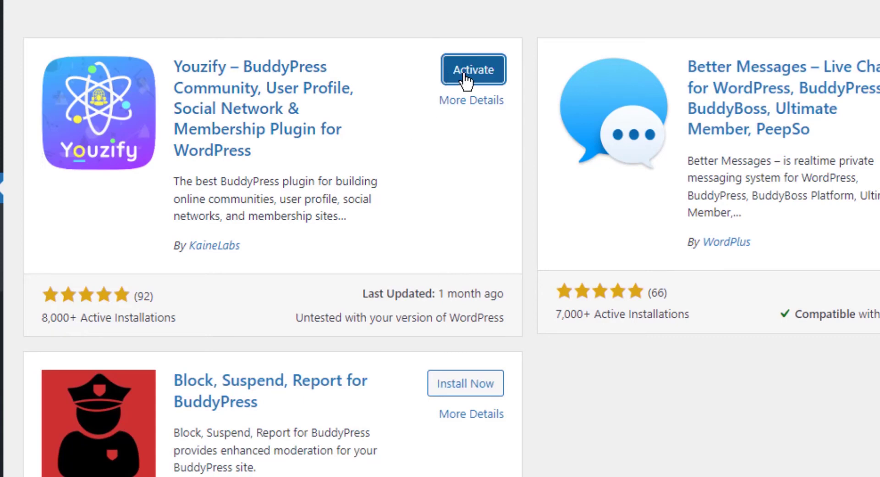
click(465, 78)
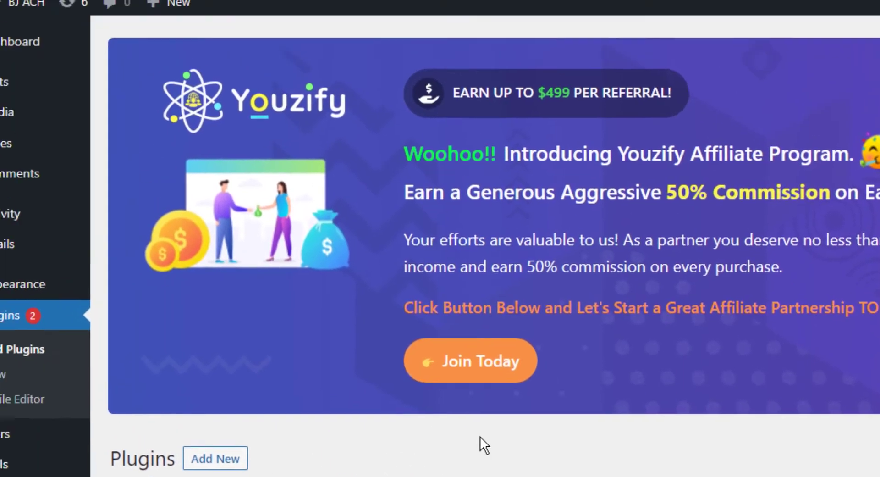
- Open Visit Site in a new tab to view the Youzify-styled Activity page
scroll(318, 293, down, 2)
scroll(318, 294, down, 3)
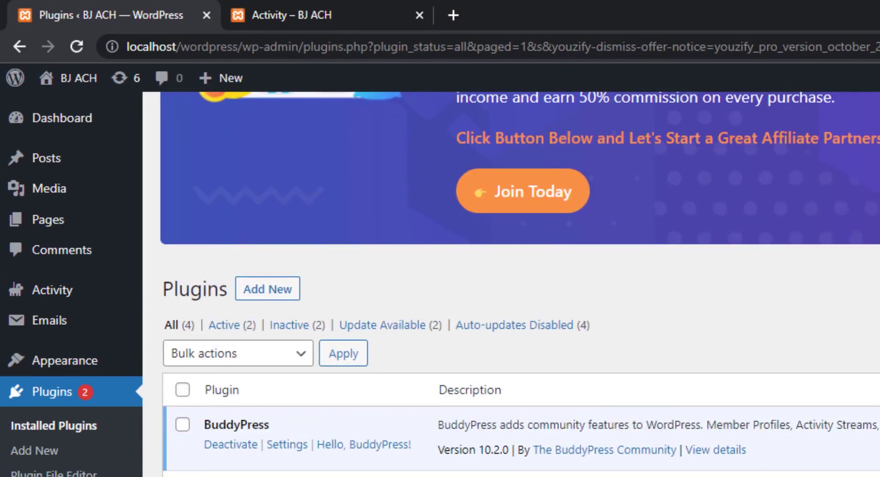
scroll(317, 293, up, 3)
click(285, 18)
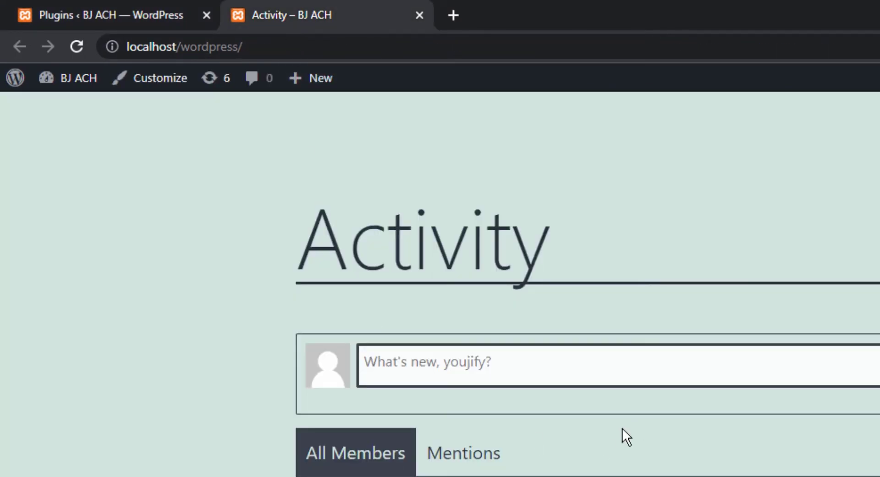
click(143, 23)
mouse_move(77, 78)
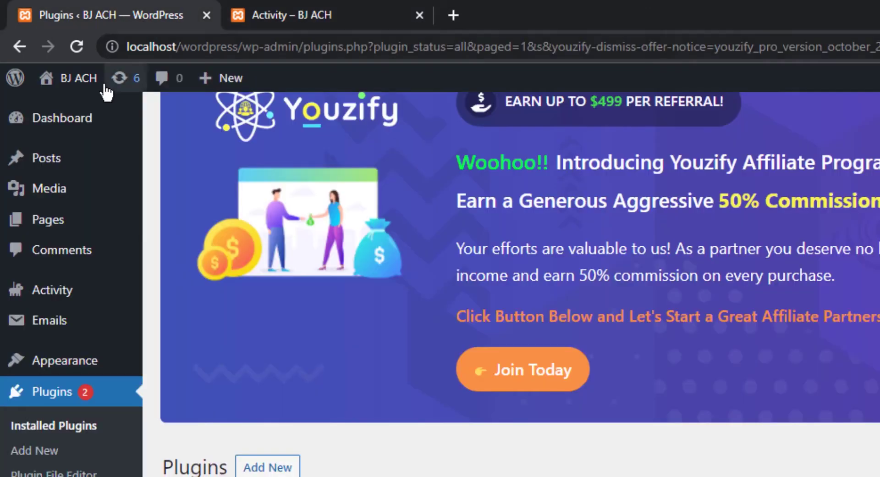
right_click(61, 111)
click(71, 127)
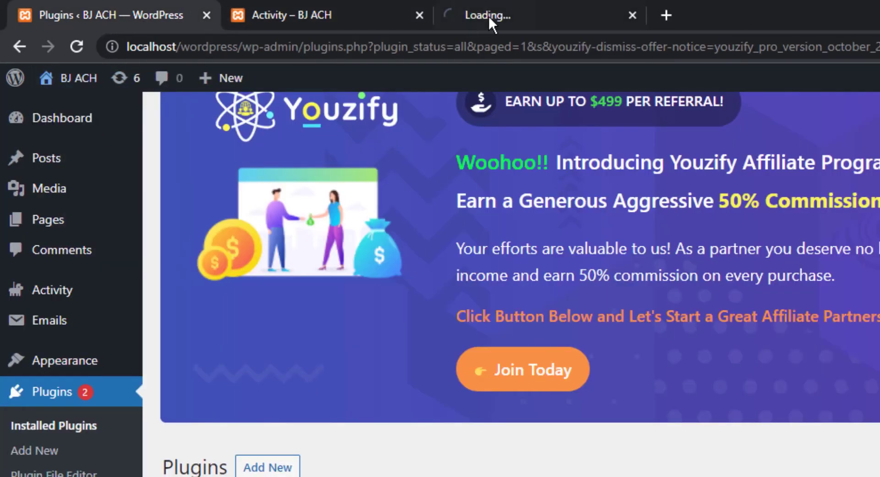
click(499, 14)
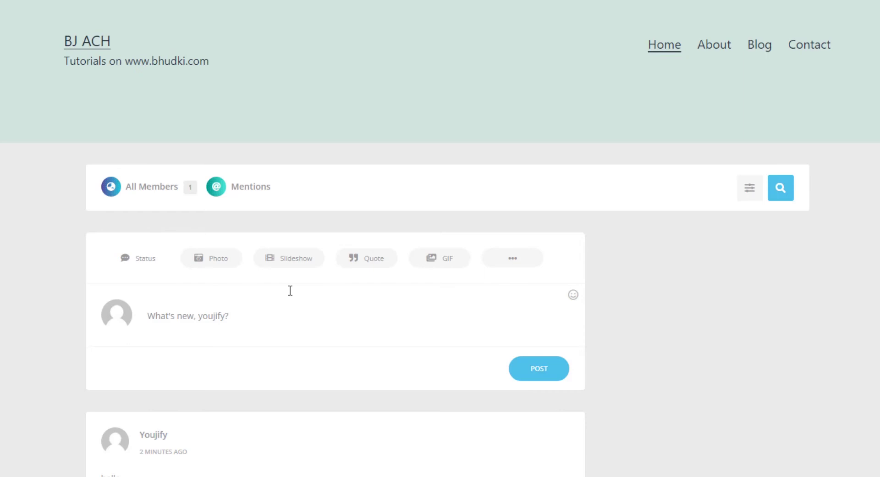
- Expand the composer's ••• menu to show the File, Video, Audio and Link post types
scroll(290, 290, down, 1)
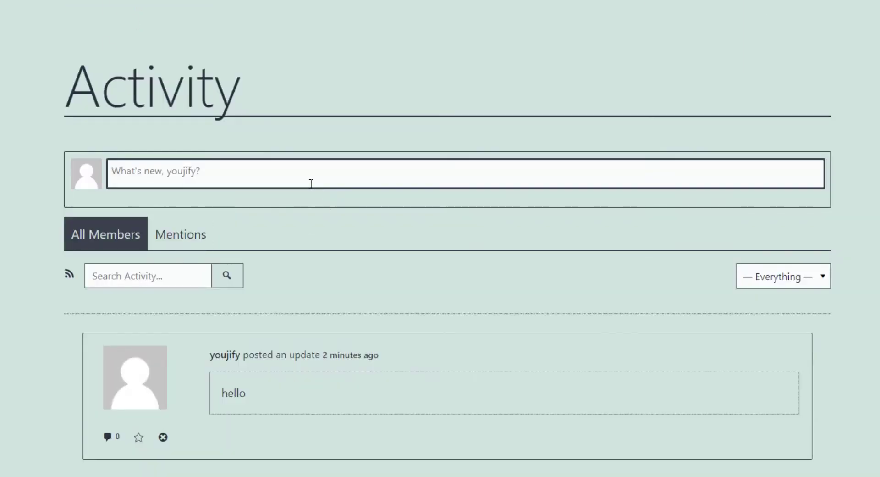
click(211, 180)
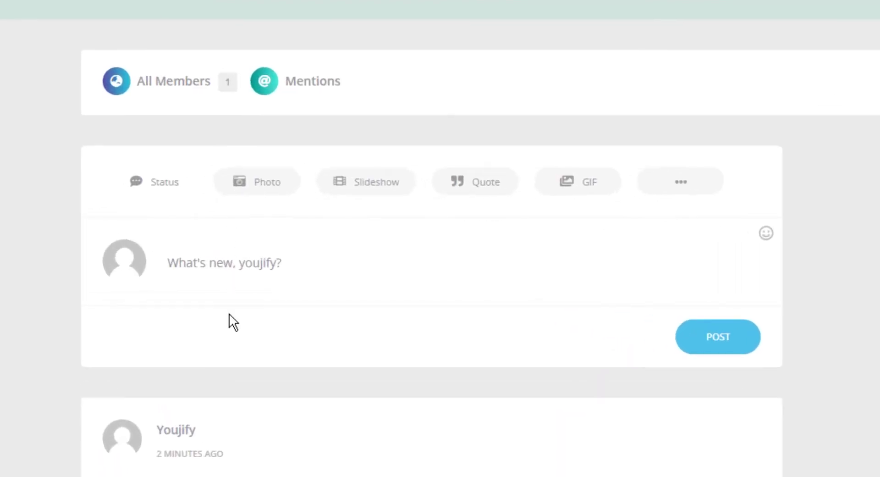
scroll(229, 312, up, 2)
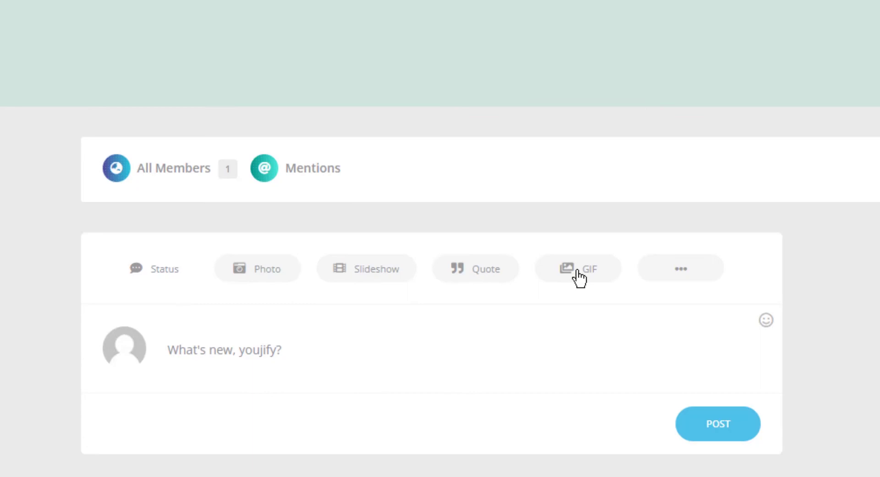
click(661, 275)
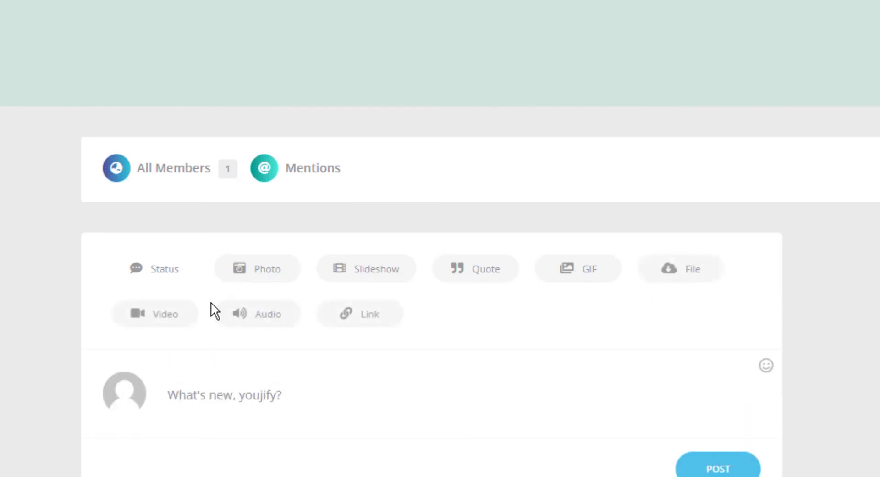
scroll(479, 366, down, 5)
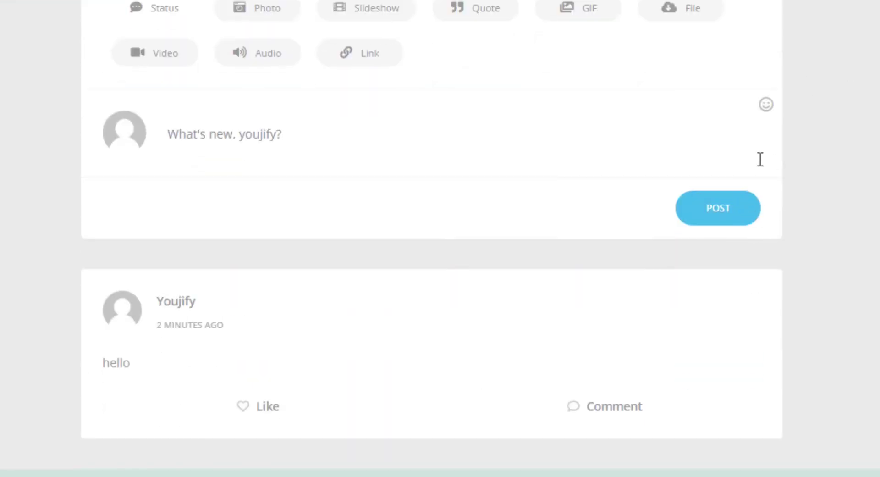
mouse_move(156, 364)
drag(130, 364, 94, 367)
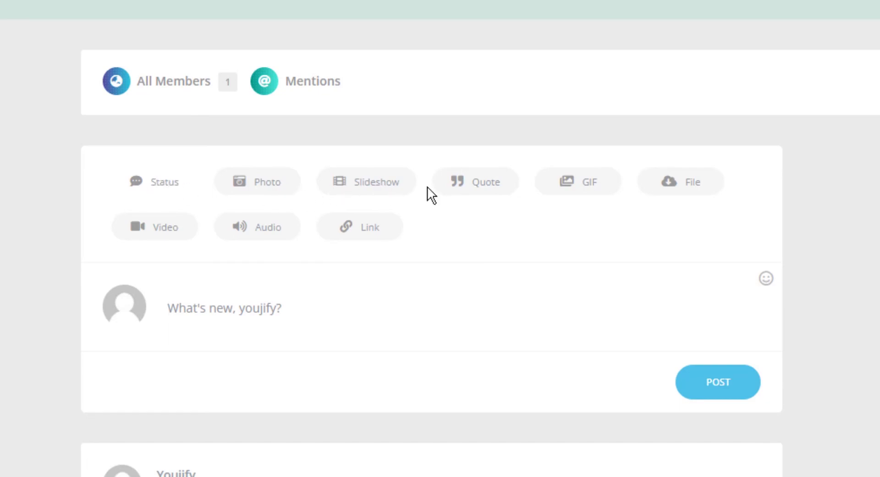
- Post a quote 'Just a check of quote section.' with owner 'unknown'
click(469, 189)
scroll(238, 302, down, 2)
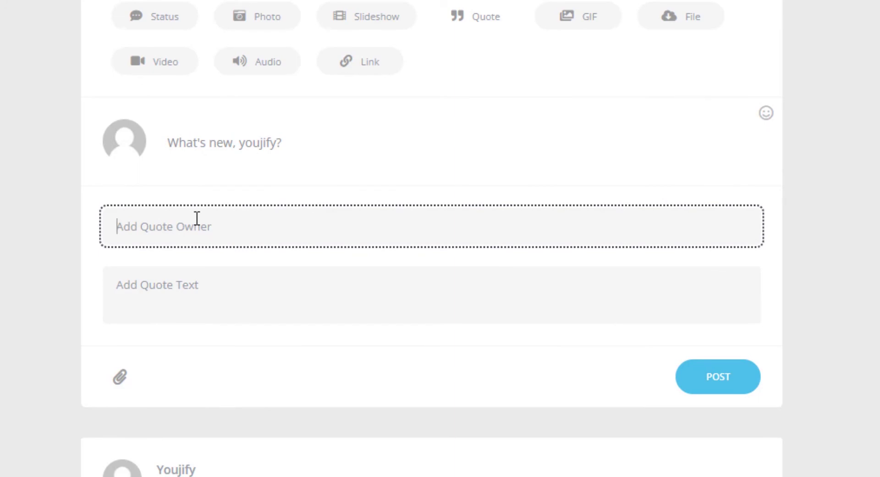
text(unknown)
click(188, 285)
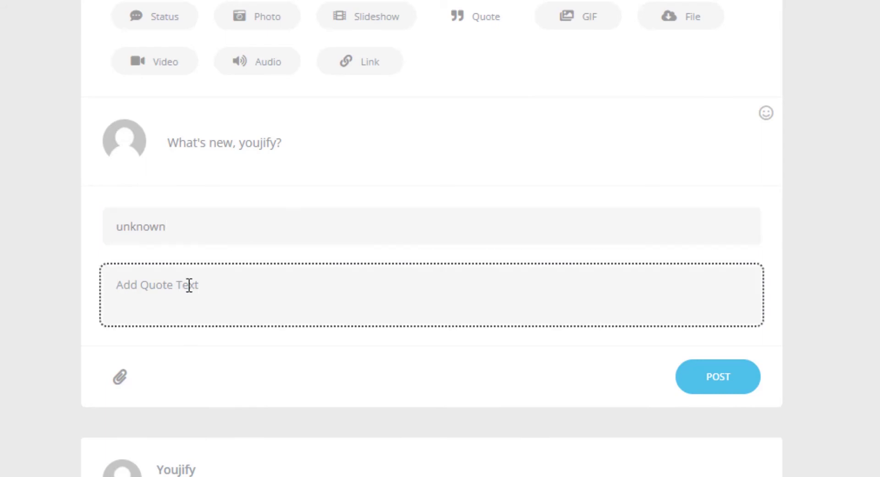
text(Jus)
text(t a check of)
text( quote sectio)
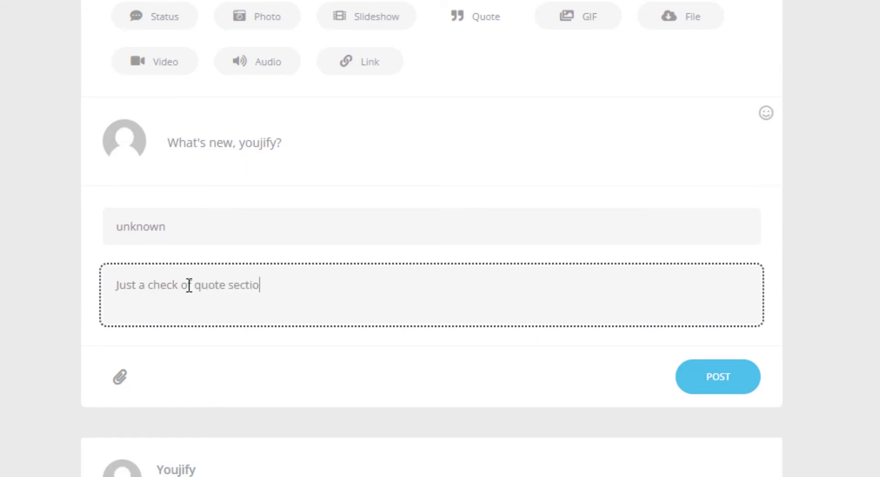
text(n)
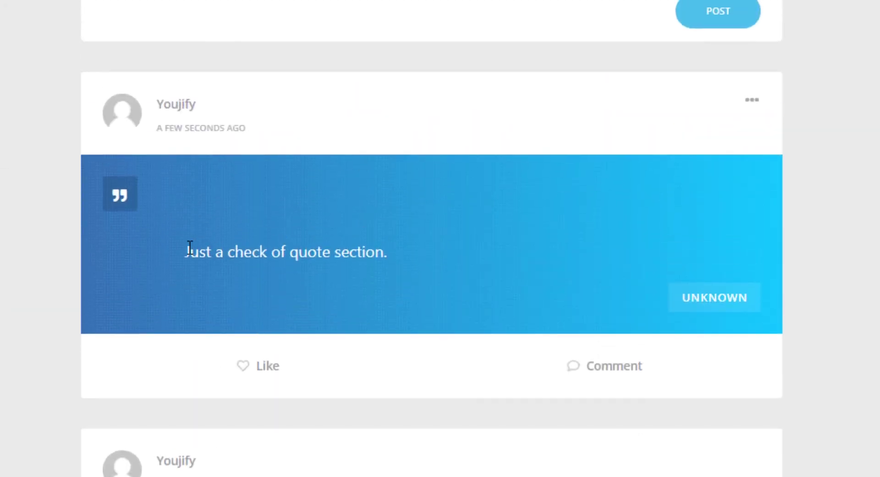
drag(245, 250, 426, 251)
click(426, 251)
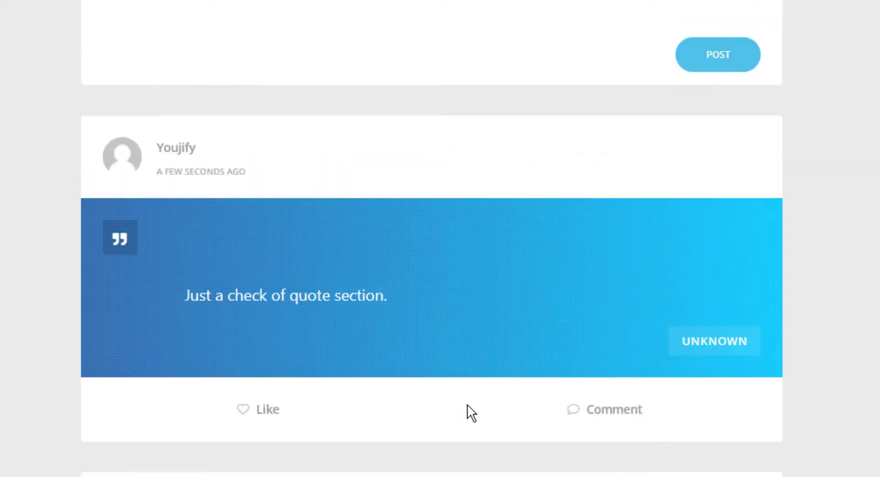
scroll(467, 403, up, 10)
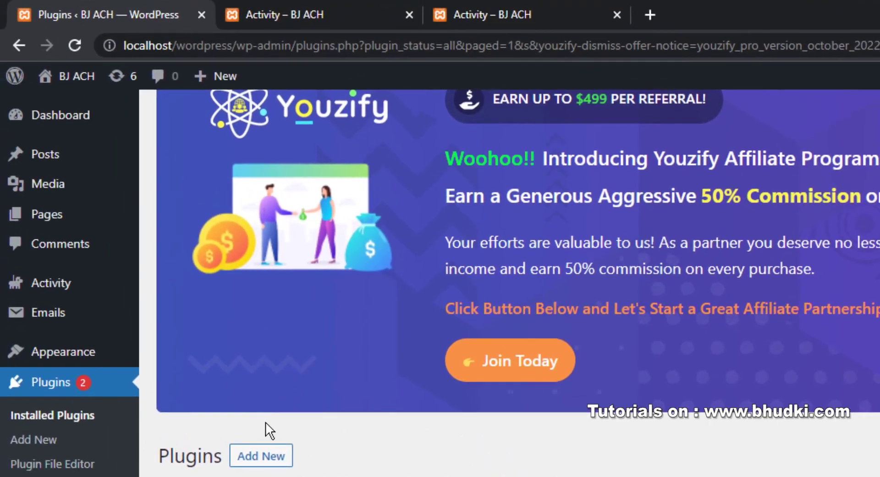
- Open Youzify's Settings from the Plugins list and scroll through the General Settings options
scroll(181, 320, down, 4)
scroll(182, 320, down, 6)
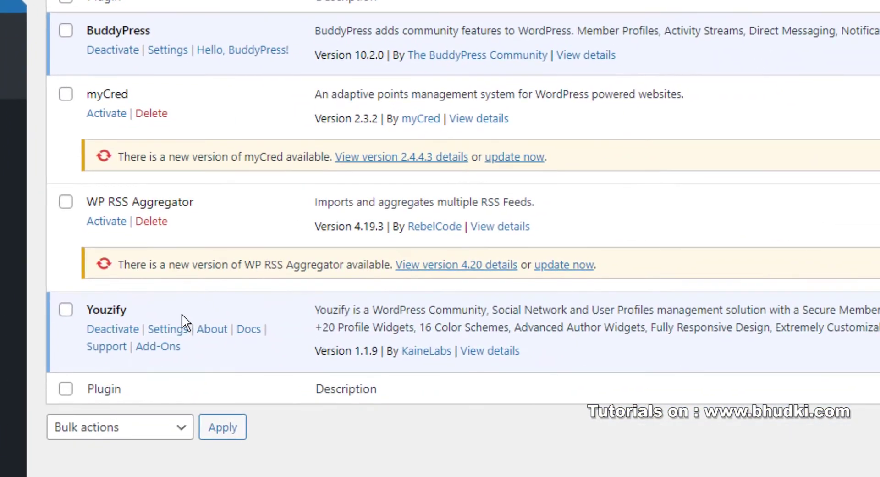
click(180, 329)
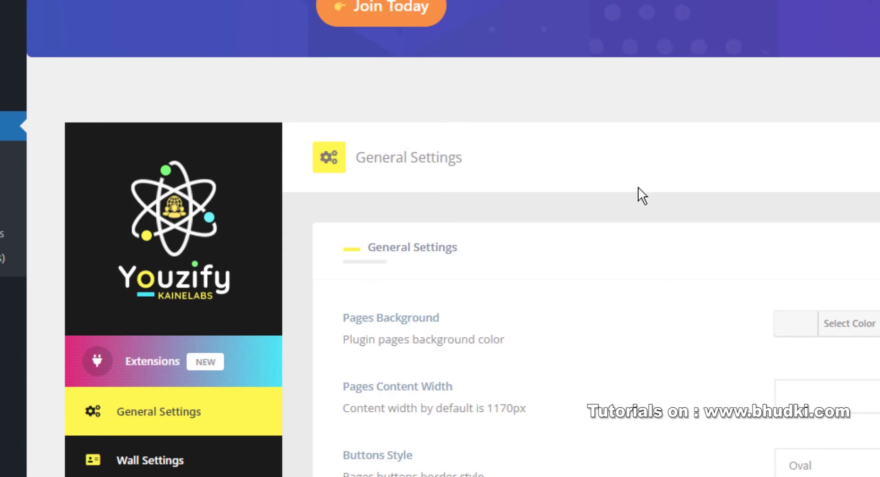
scroll(638, 192, down, 8)
scroll(638, 186, down, 3)
scroll(591, 179, down, 3)
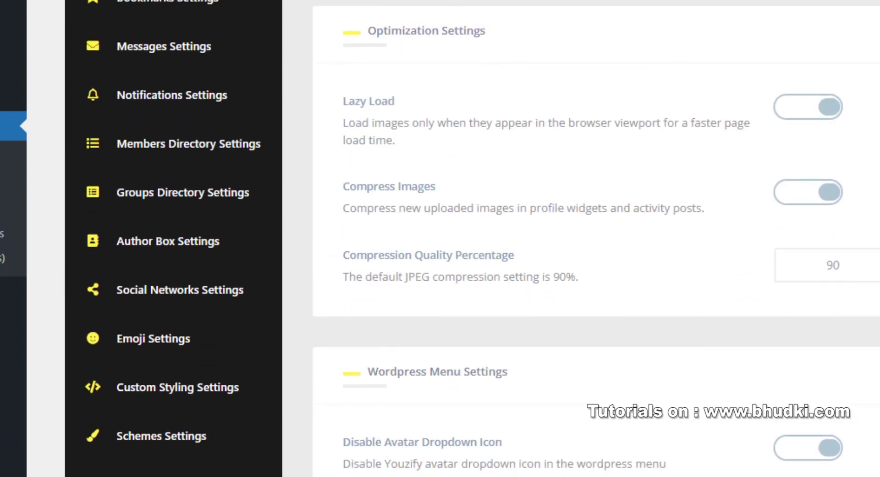
scroll(220, 211, down, 5)
scroll(273, 203, up, 3)
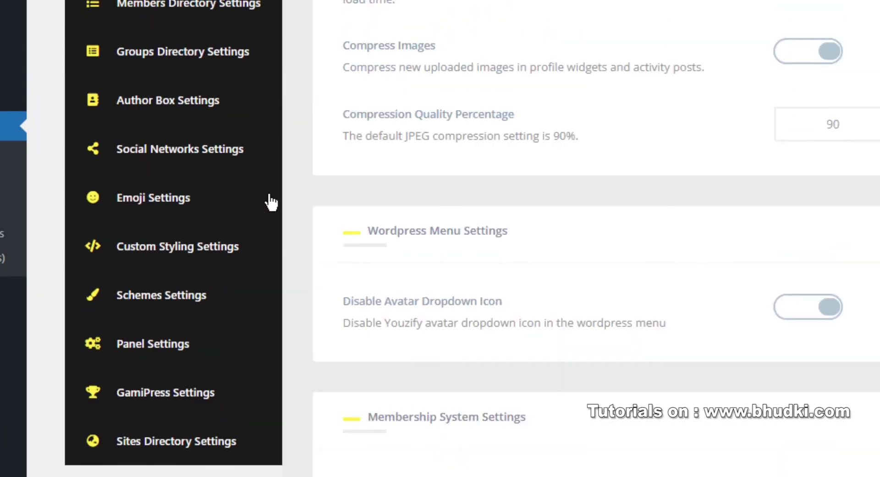
scroll(274, 203, up, 2)
scroll(672, 16, up, 3)
scroll(646, 64, up, 1)
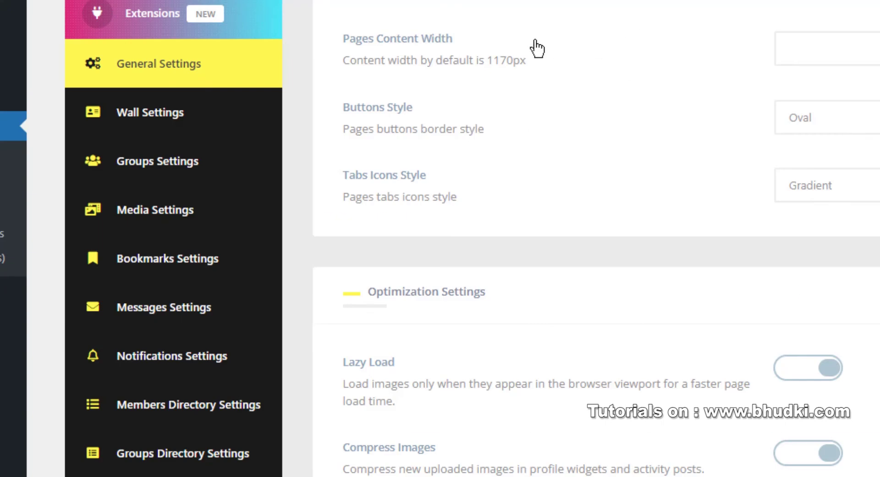
scroll(268, 157, down, 1)
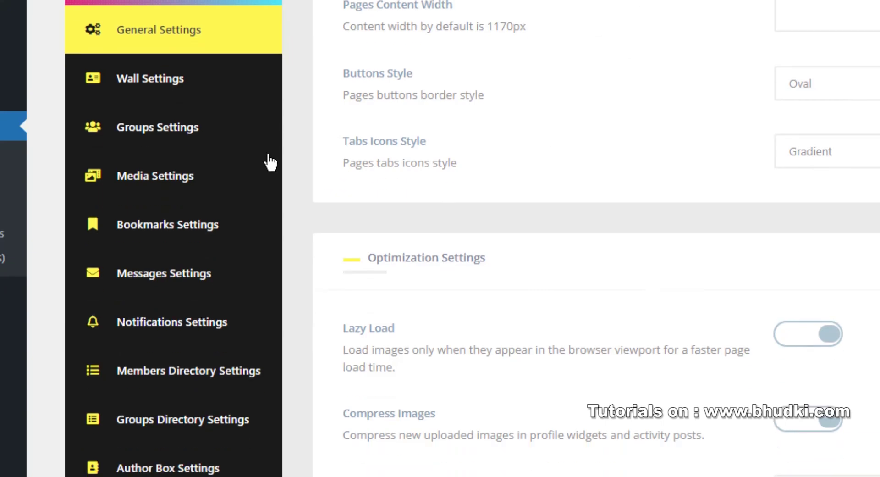
scroll(284, 220, down, 3)
scroll(548, 255, down, 4)
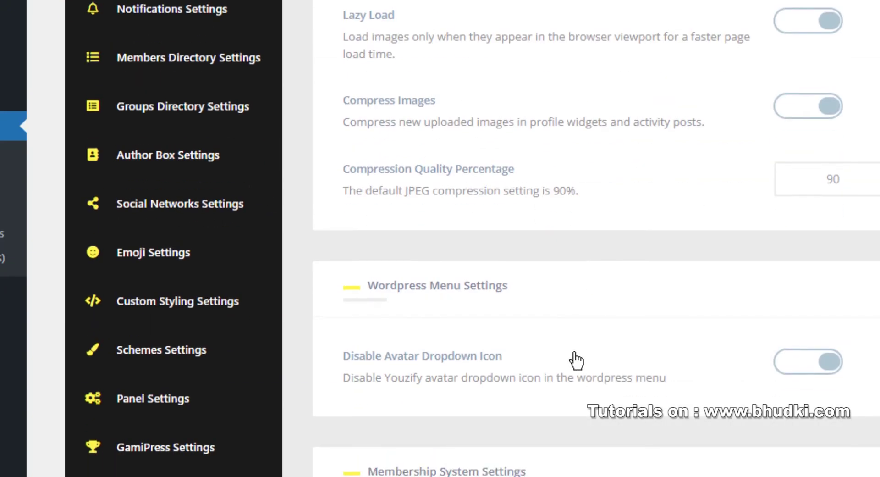
scroll(575, 360, up, 10)
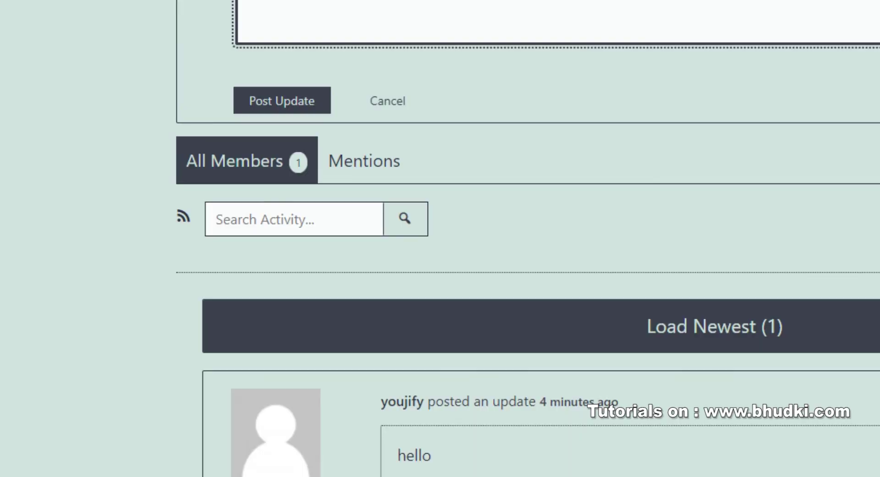